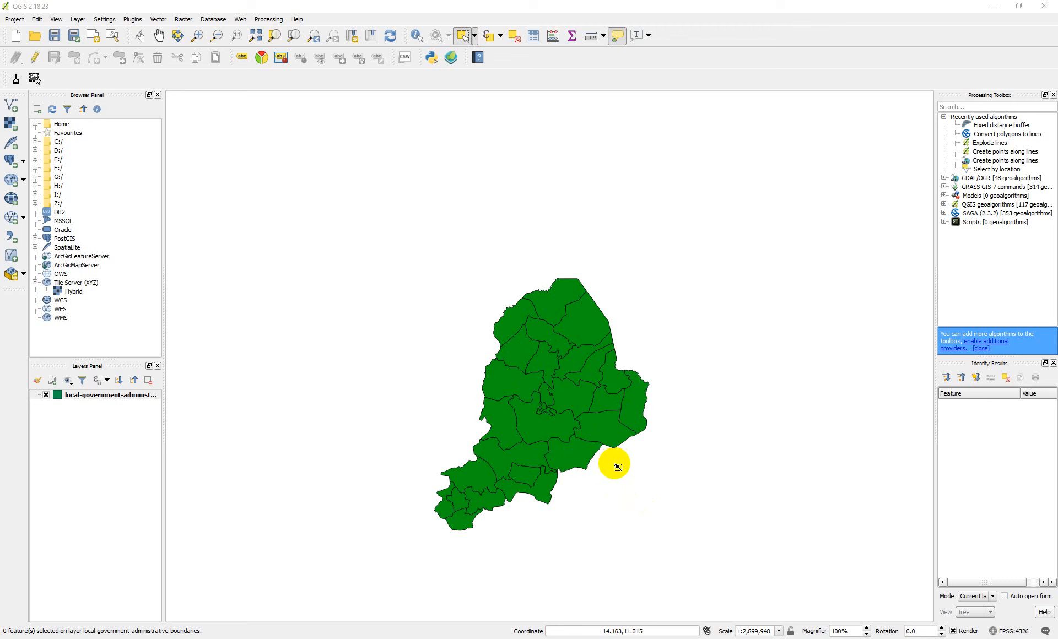
scroll(538, 439, "up", 1)
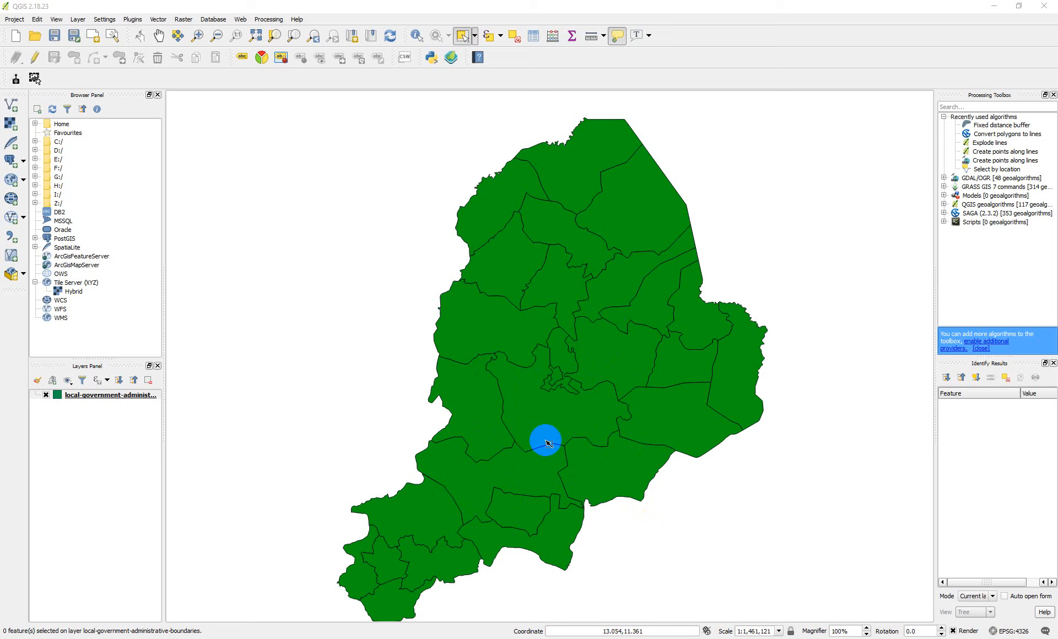
scroll(553, 451, "down", 1)
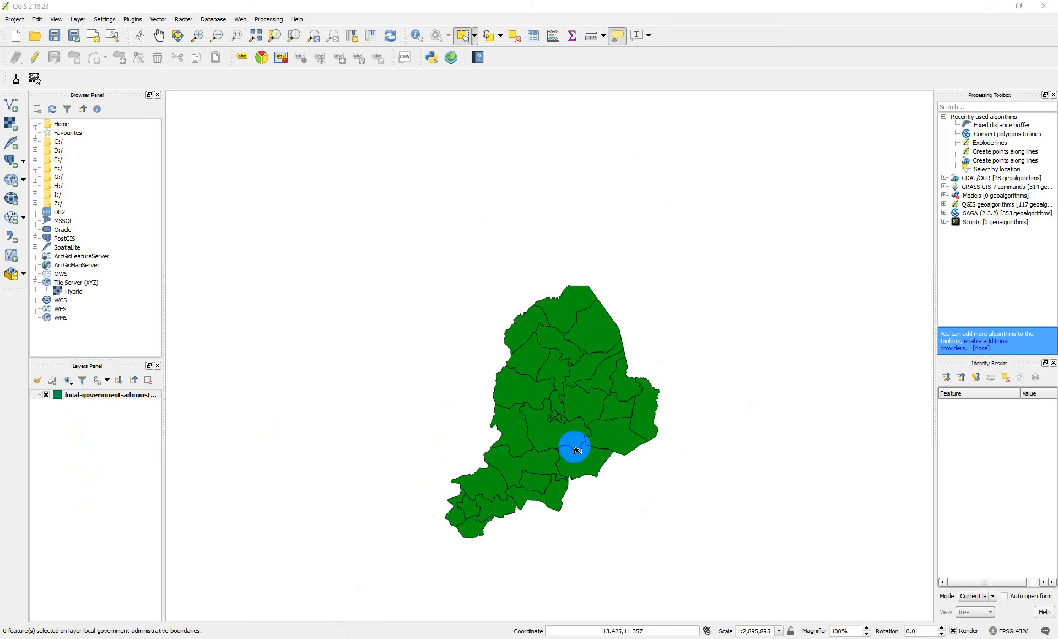
scroll(564, 446, "up", 1)
mouse_move(566, 451)
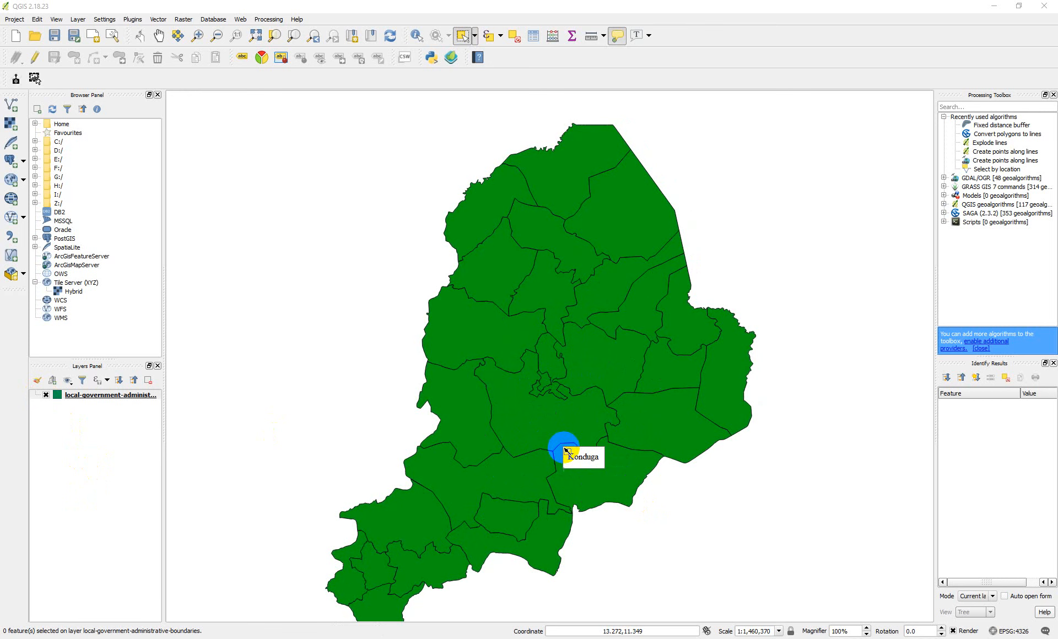
scroll(477, 489, "down", 1)
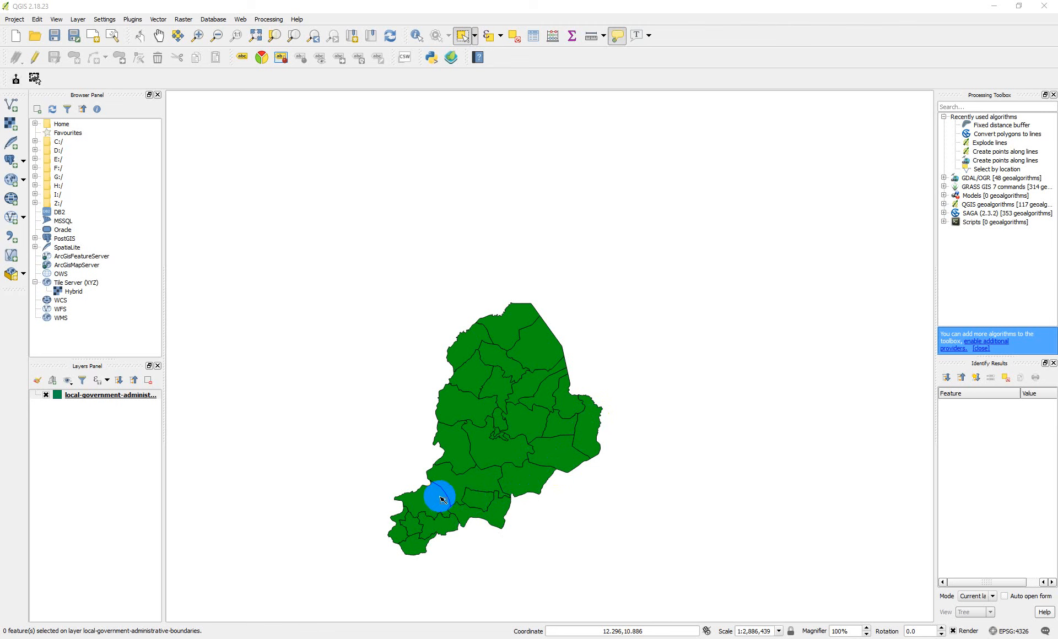
scroll(425, 505, "up", 1)
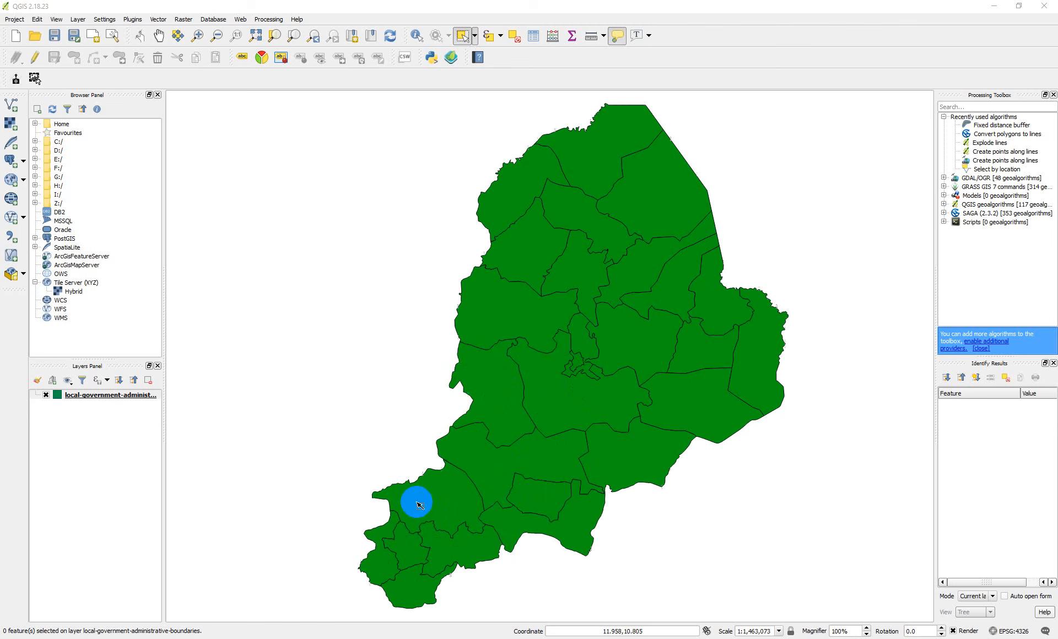
mouse_move(507, 508)
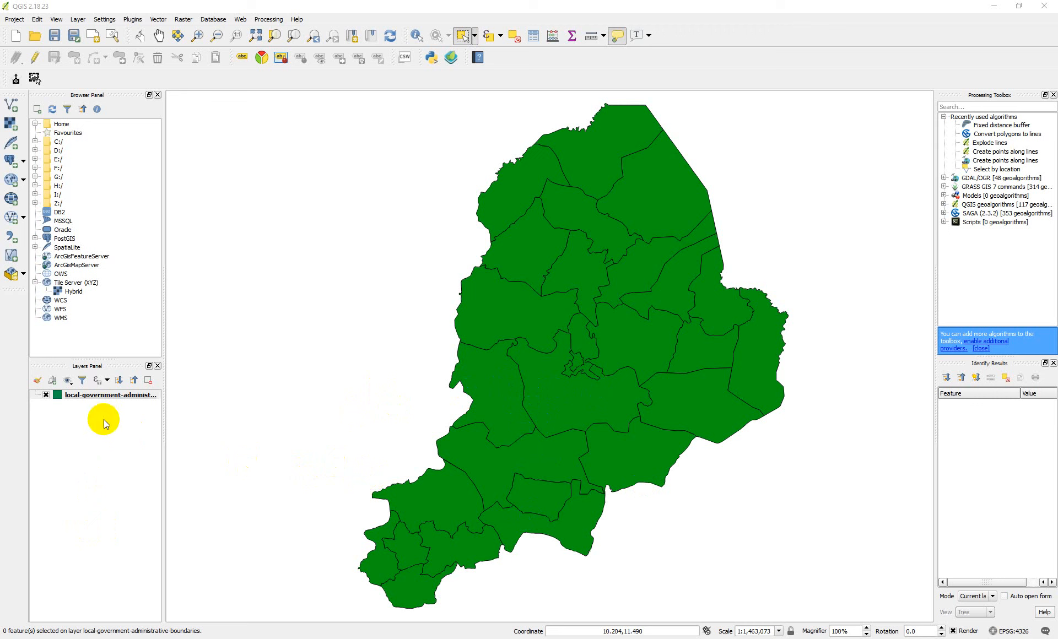
- Select the Chibok record in the attribute table of the local-government-administrative-boundaries layer and minimize the table
left_click(105, 397)
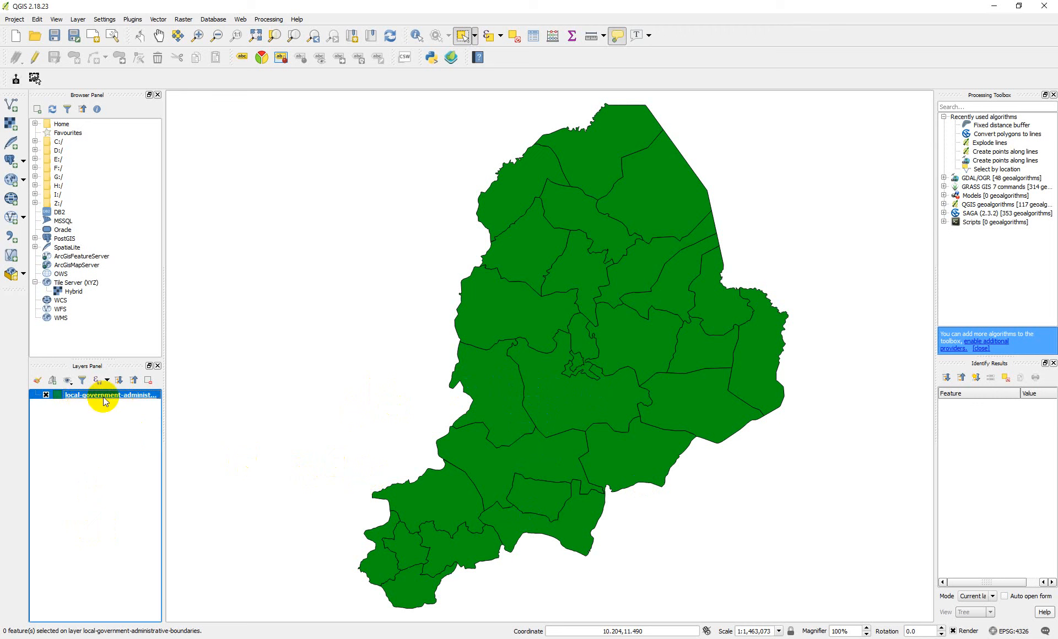
right_click(109, 400)
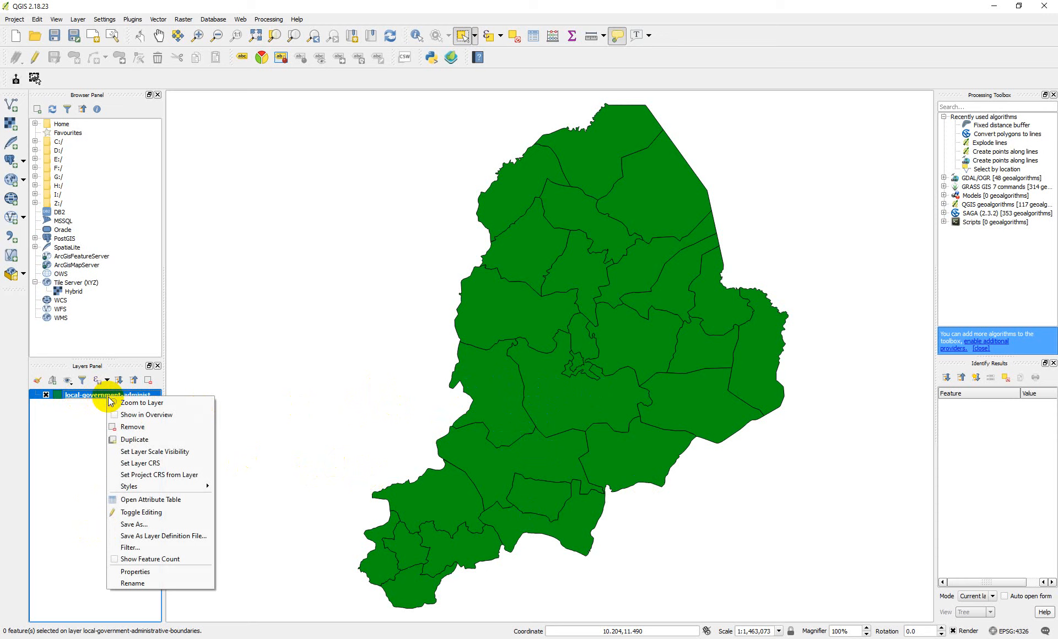
left_click(149, 499)
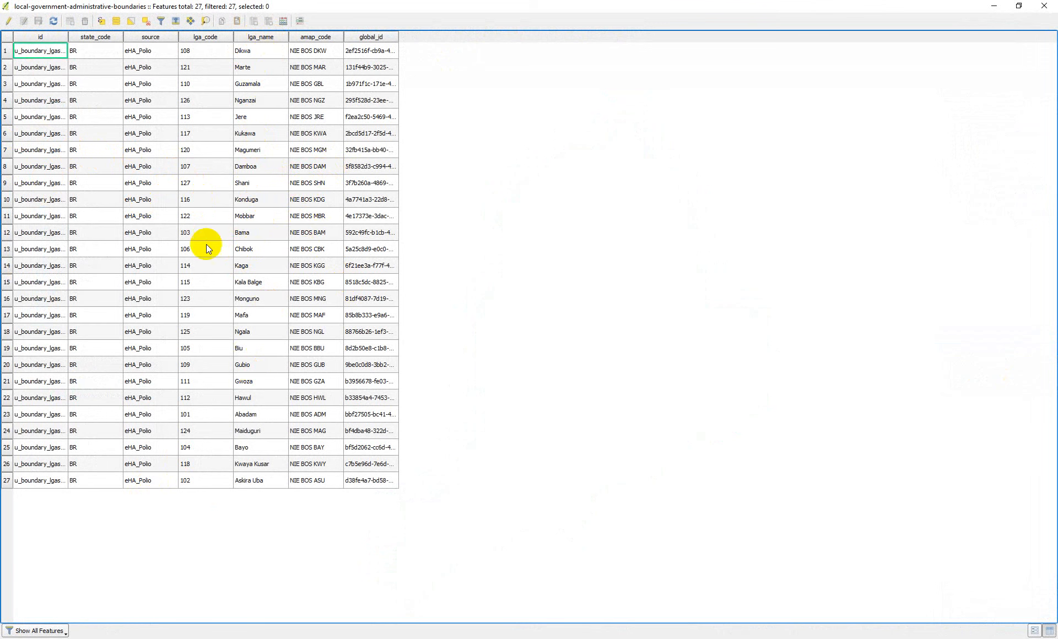
left_click(7, 250)
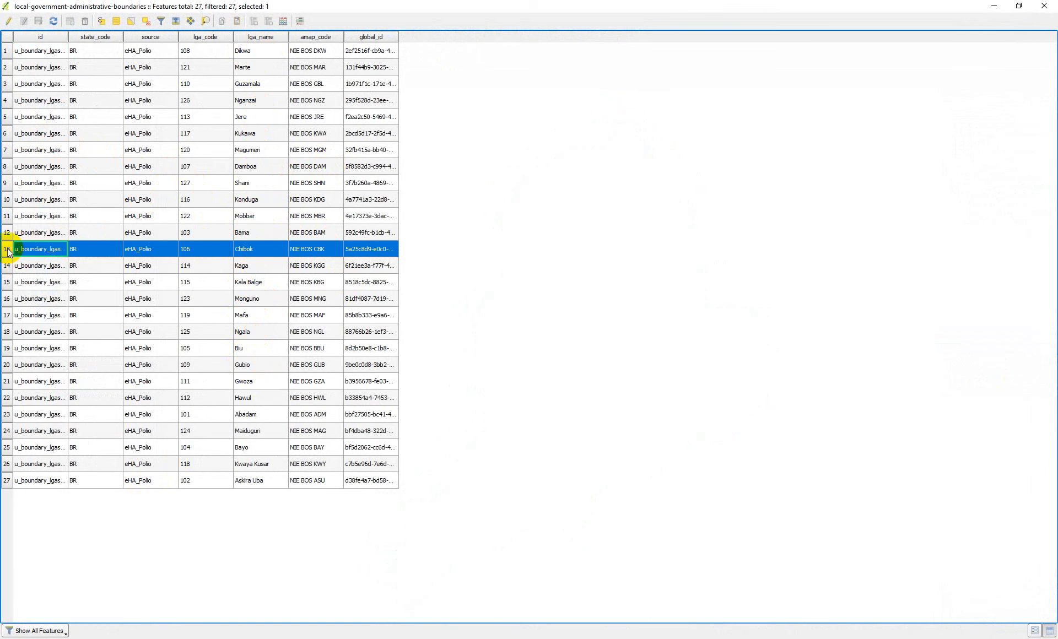
left_click(994, 6)
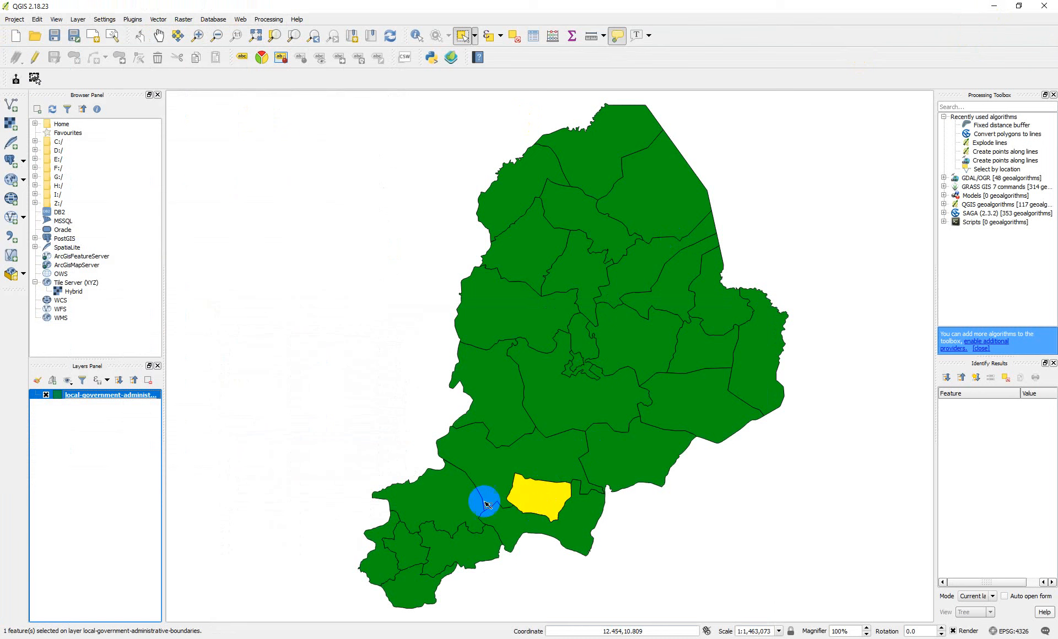
- Start exporting the local-government-administrative-boundaries layer, keeping ESRI Shapefile as the output format
right_click(94, 398)
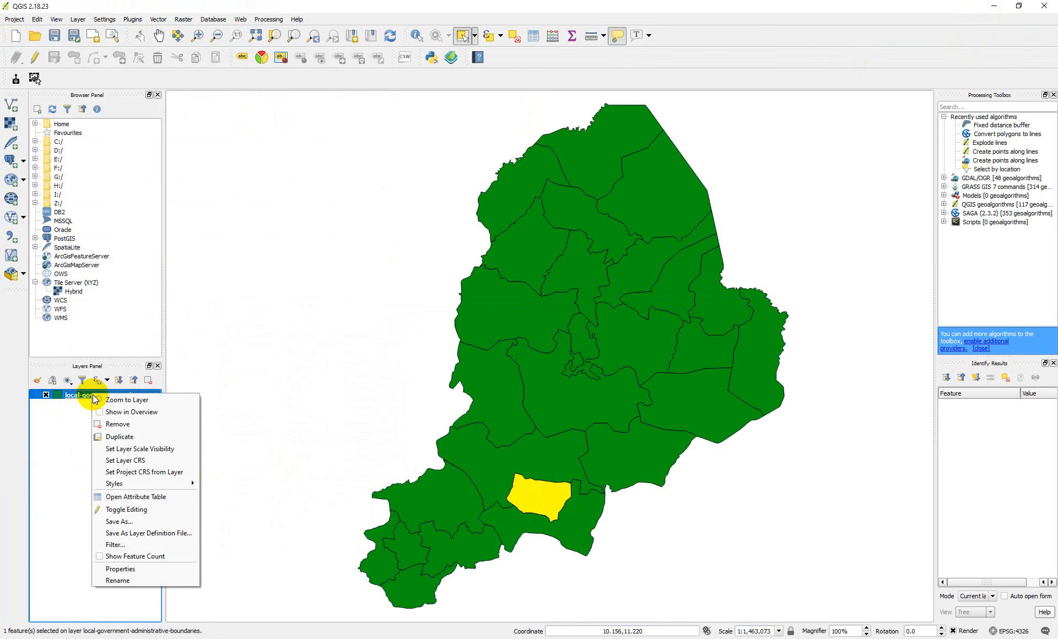
left_click(132, 522)
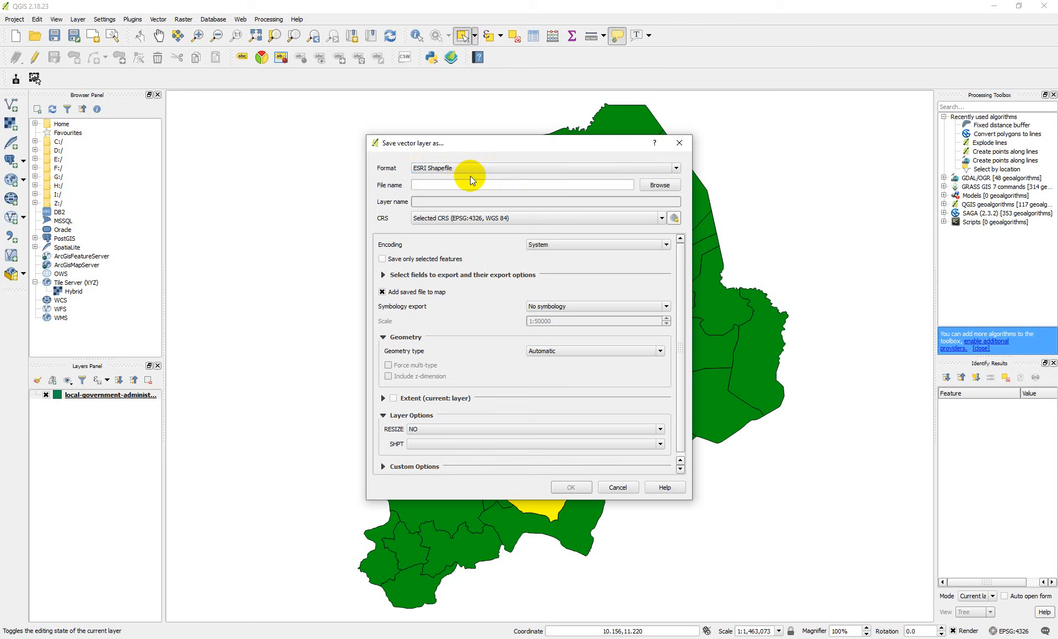
left_click(676, 168)
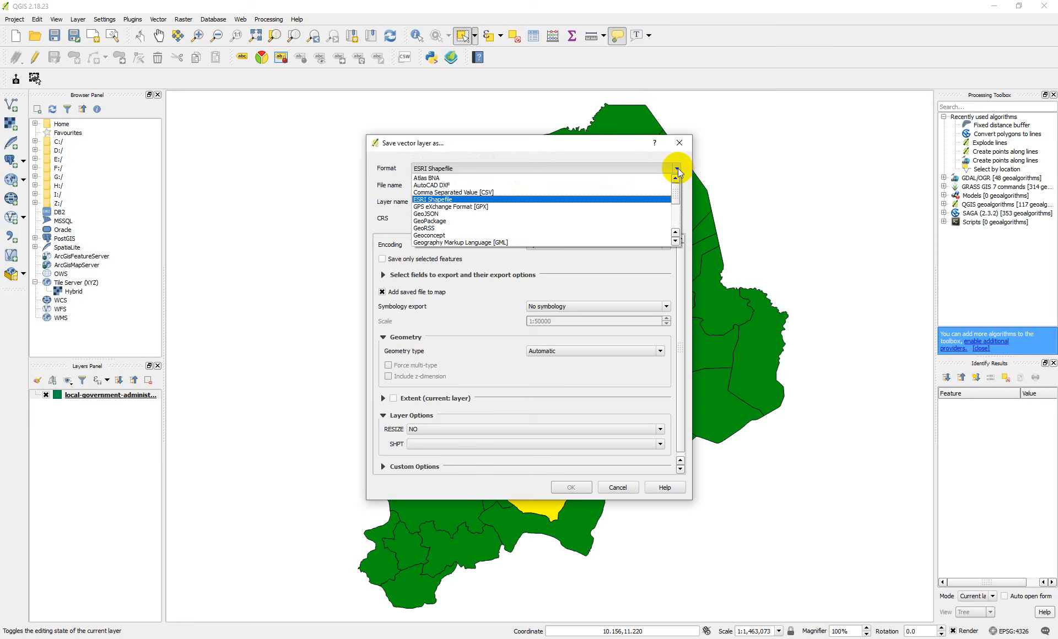
left_click(489, 153)
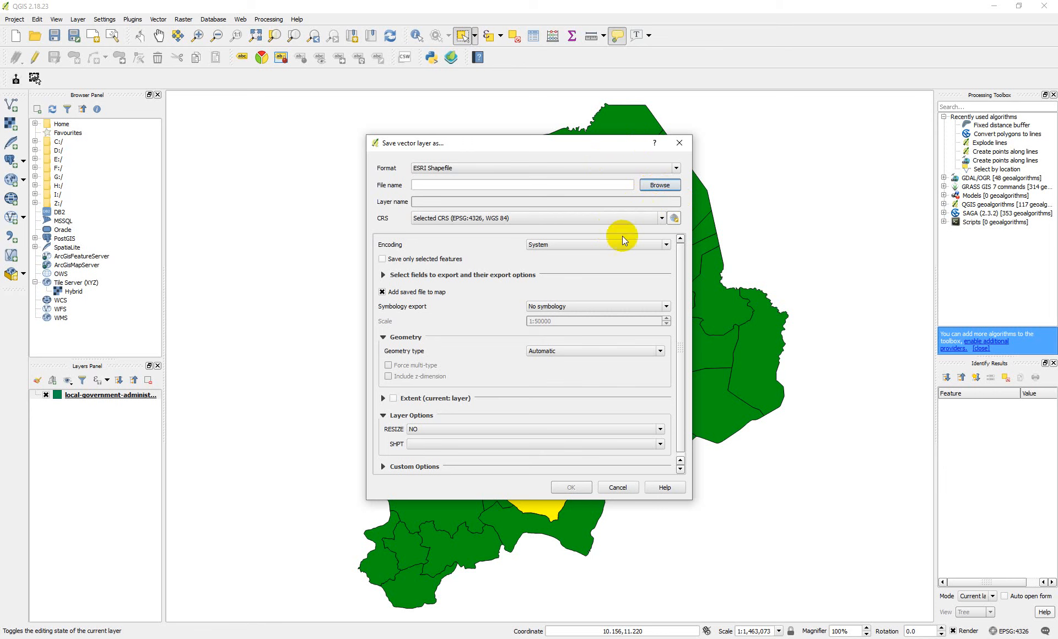
- Set the export's output file to CHIBOK in the TRAINING folder on the Desktop
left_click(659, 185)
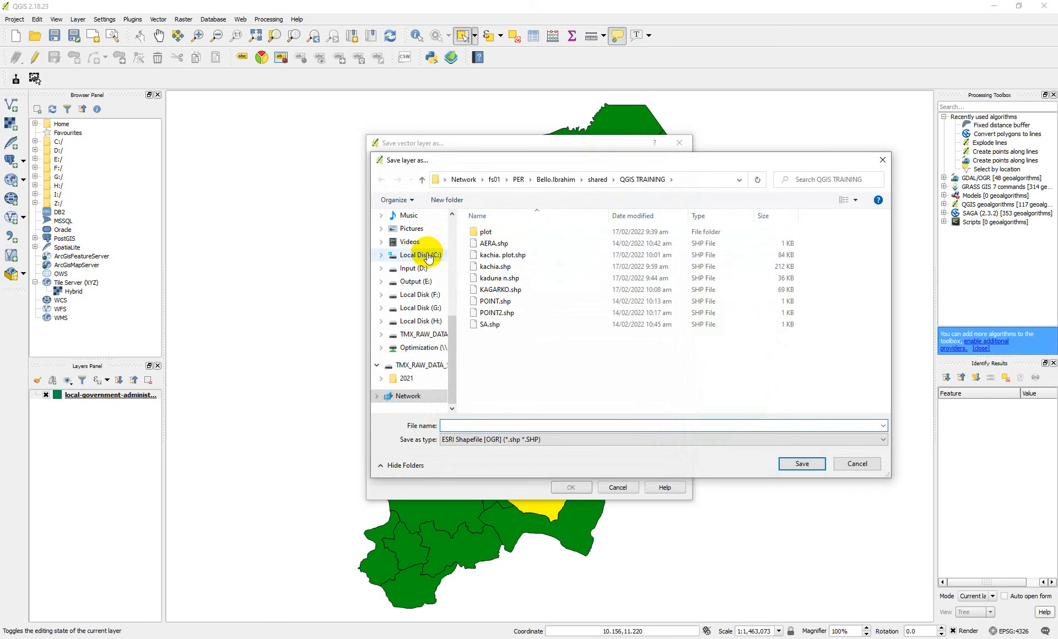
left_click_drag(451, 325, 458, 227)
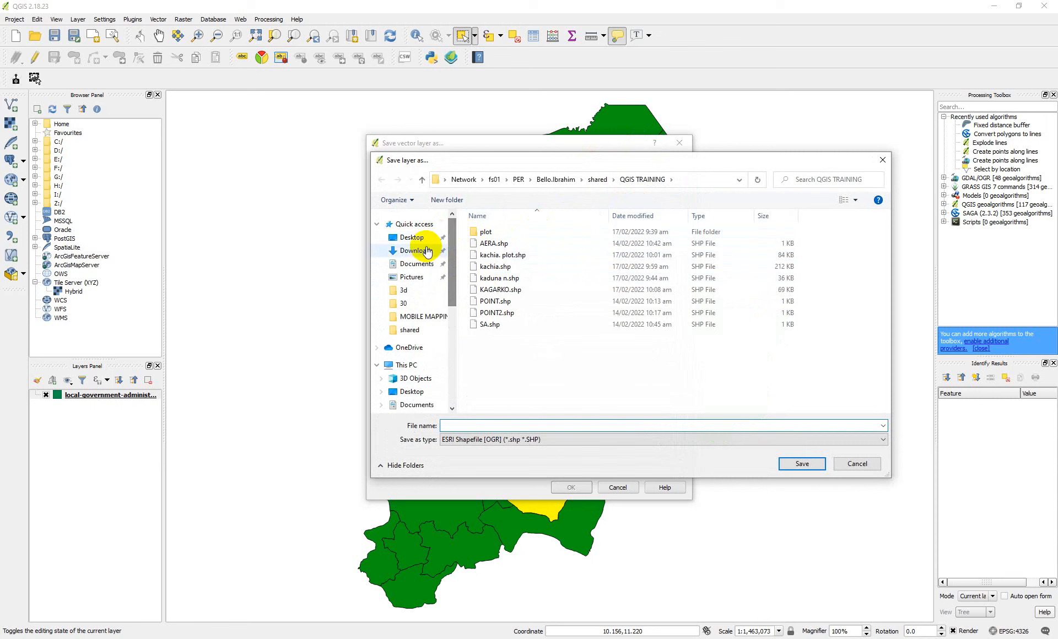
left_click(412, 237)
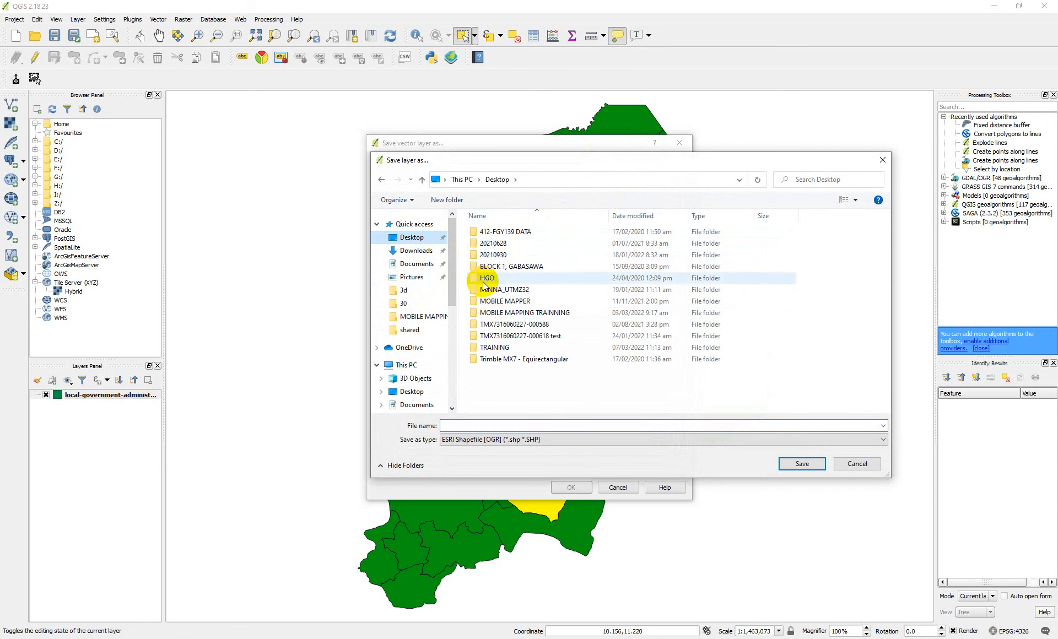
double_click(499, 346)
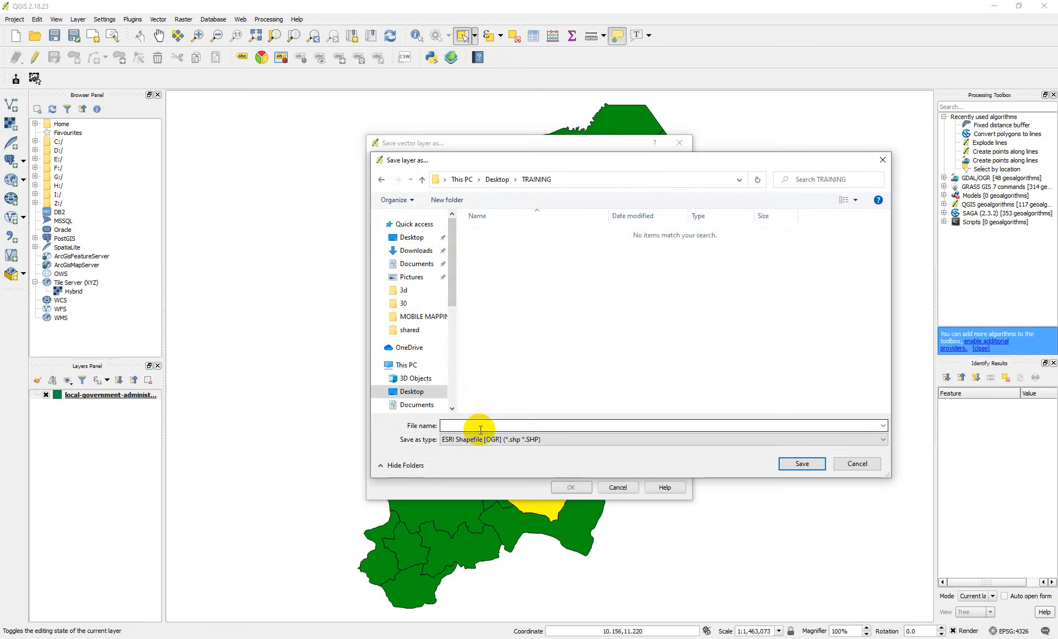
left_click(497, 425)
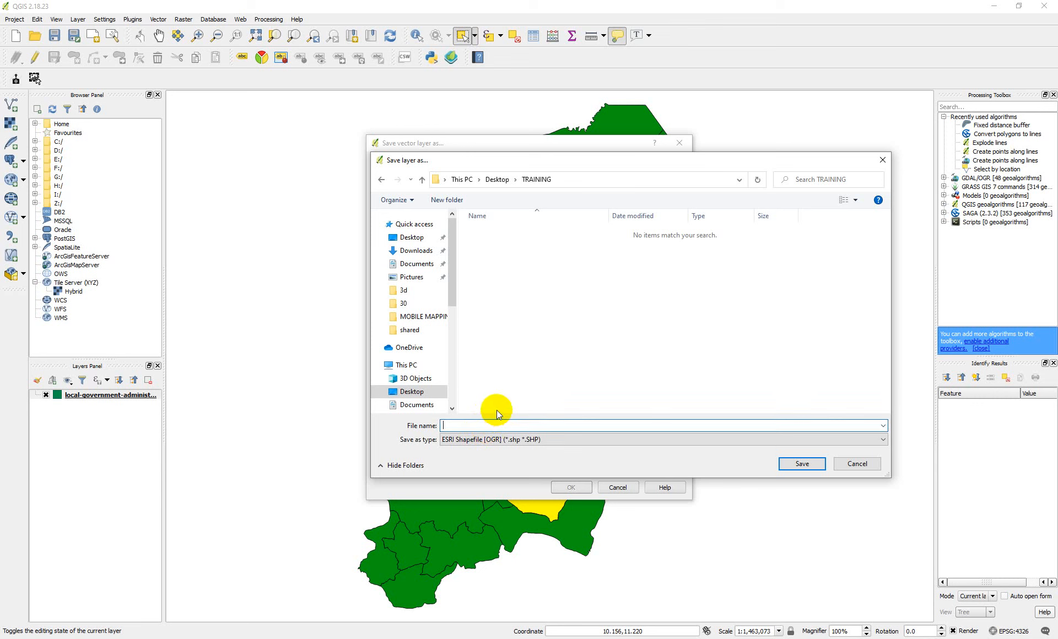
type("CHIBOK")
left_click(802, 464)
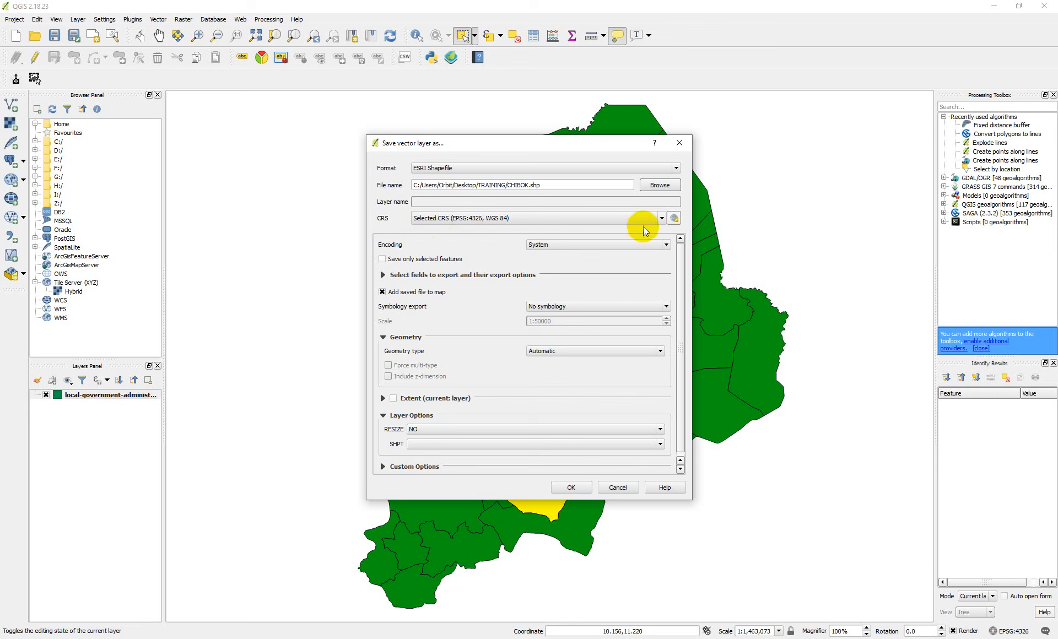
- Keep WGS 84 as the CRS, restrict the export to selected features only, and save the CHIBOK shapefile
left_click(674, 218)
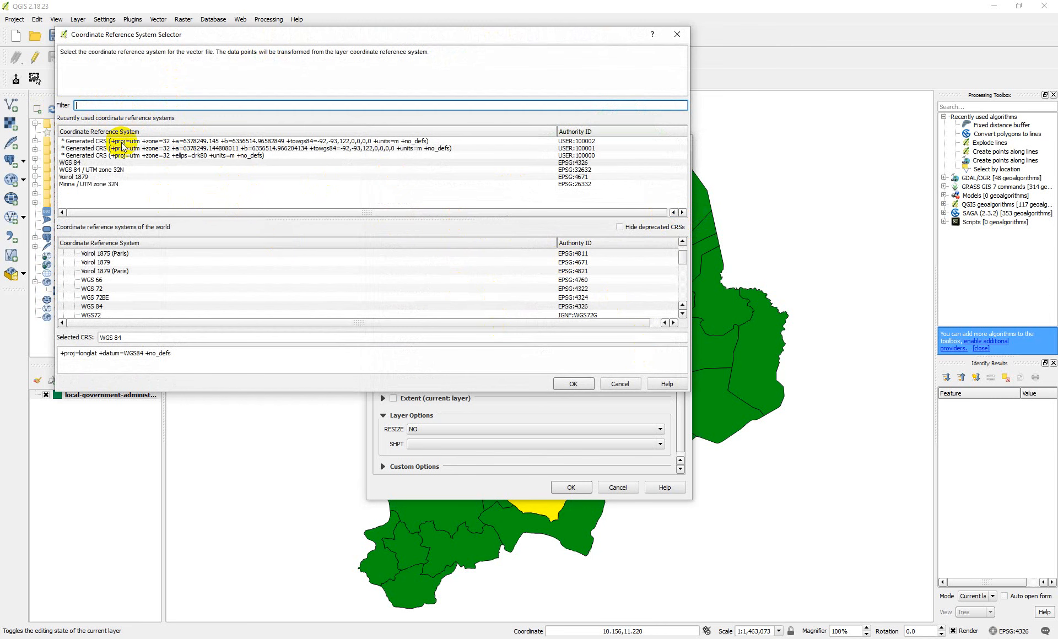
left_click(572, 385)
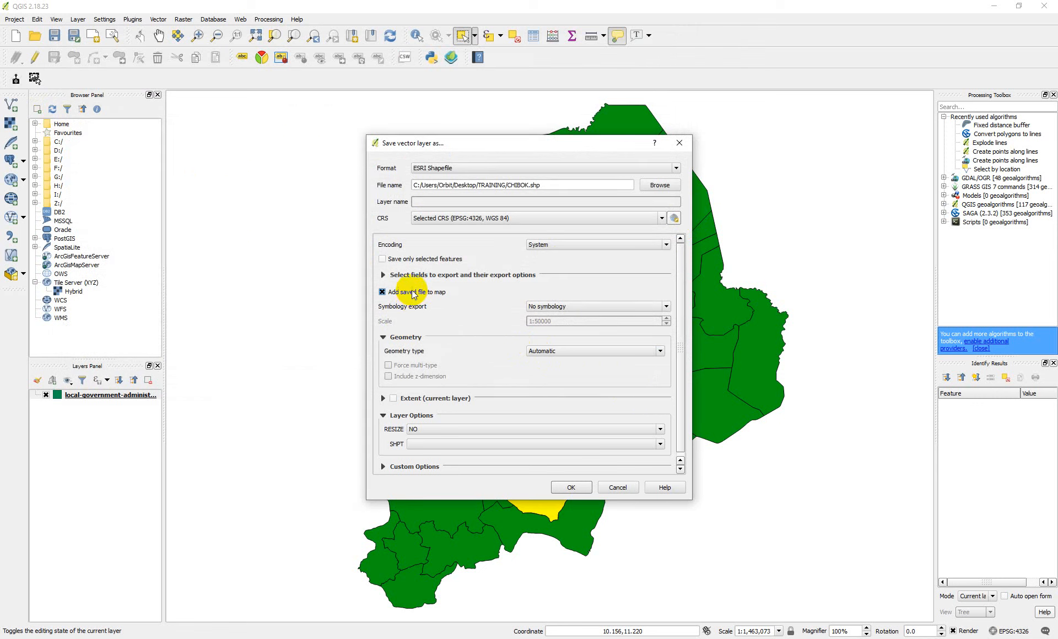
left_click(381, 261)
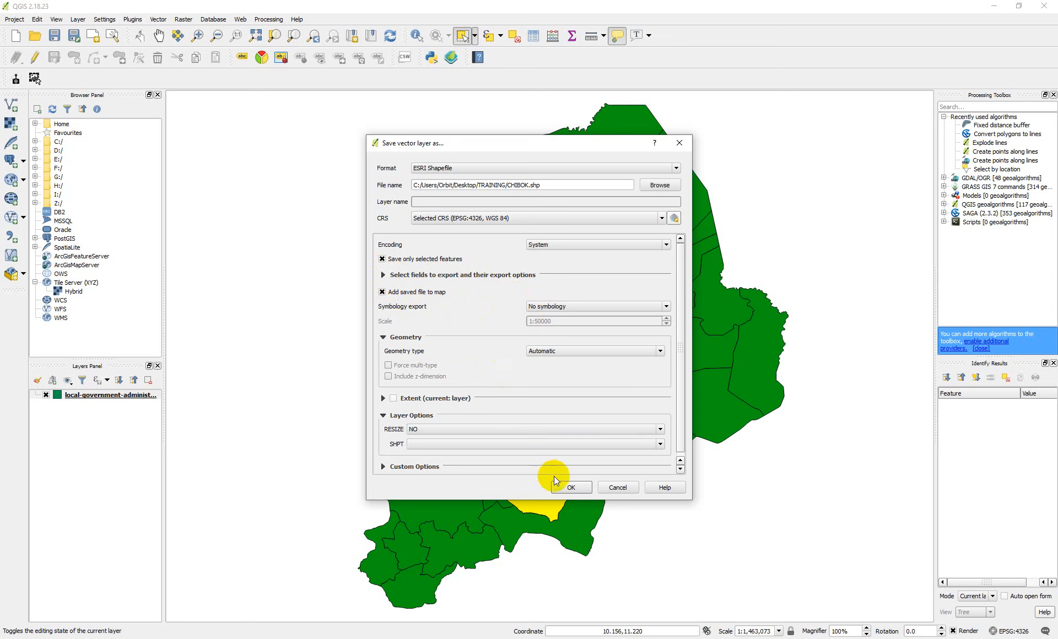
left_click(570, 488)
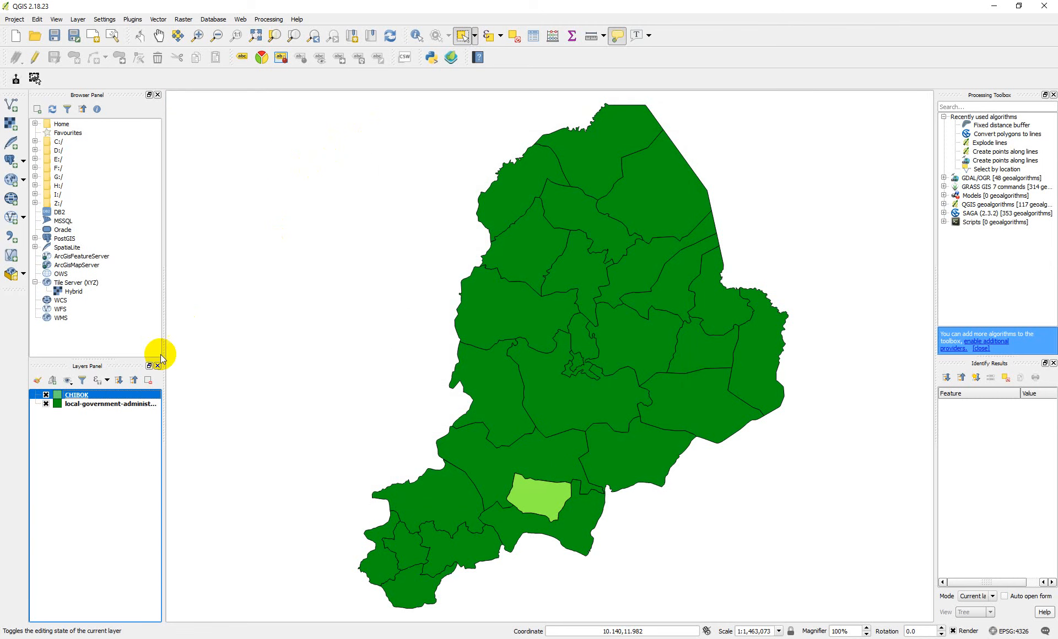
- Hide the local-government boundaries layer to examine the exported CHIBOK polygon on its own
left_click(46, 405)
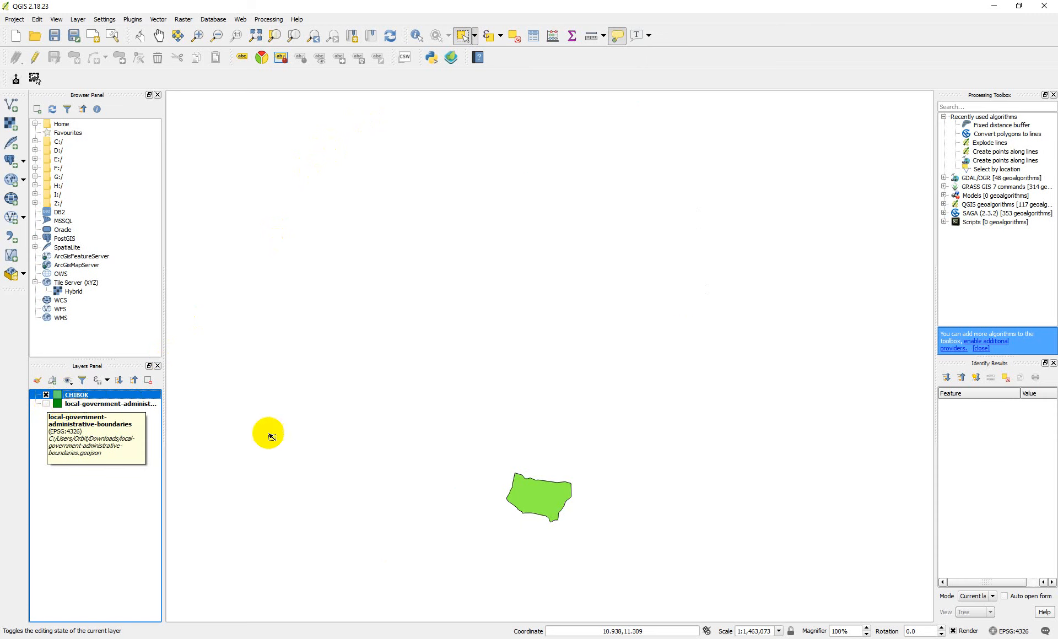
scroll(541, 495, "up", 2)
scroll(560, 405, "down", 2)
scroll(562, 408, "up", 2)
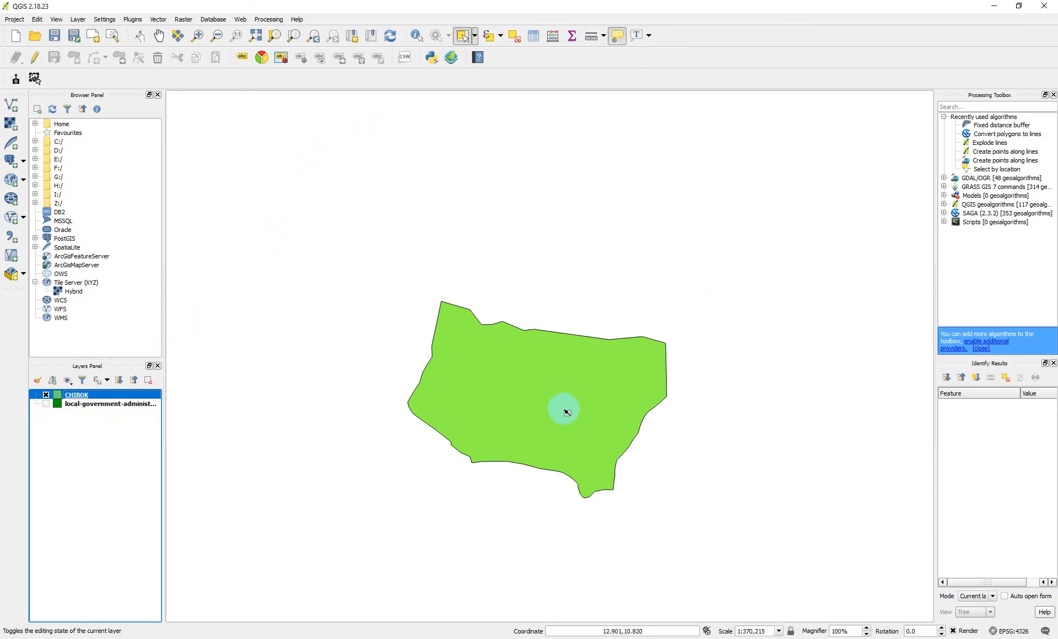
scroll(537, 380, "down", 1)
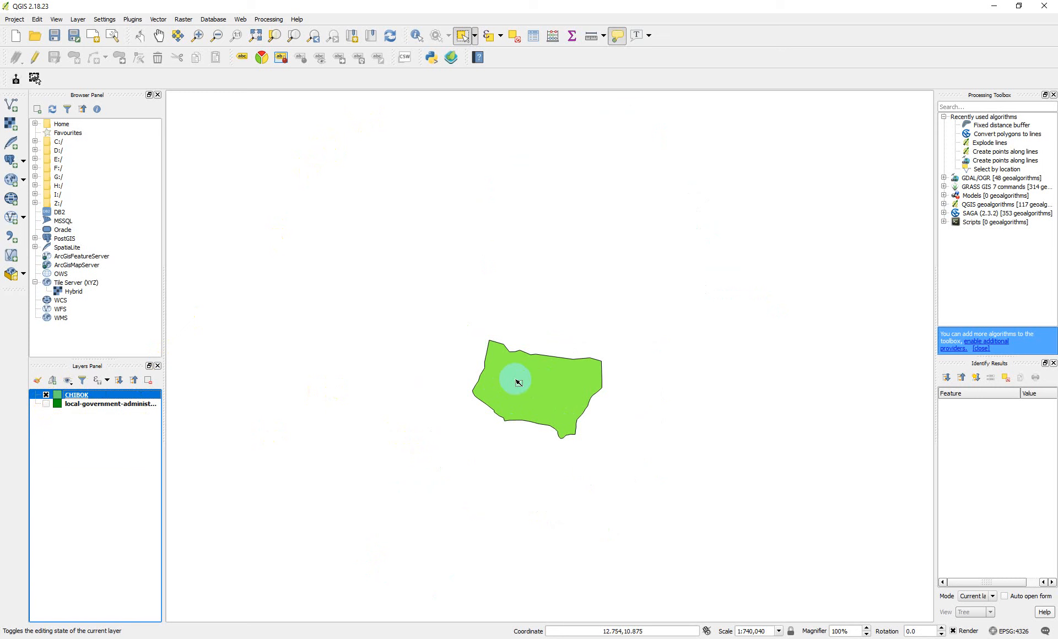
- Examine the CHIBOK layer's attribute table, close it, and show the local-government boundaries layer again
right_click(79, 394)
left_click(118, 497)
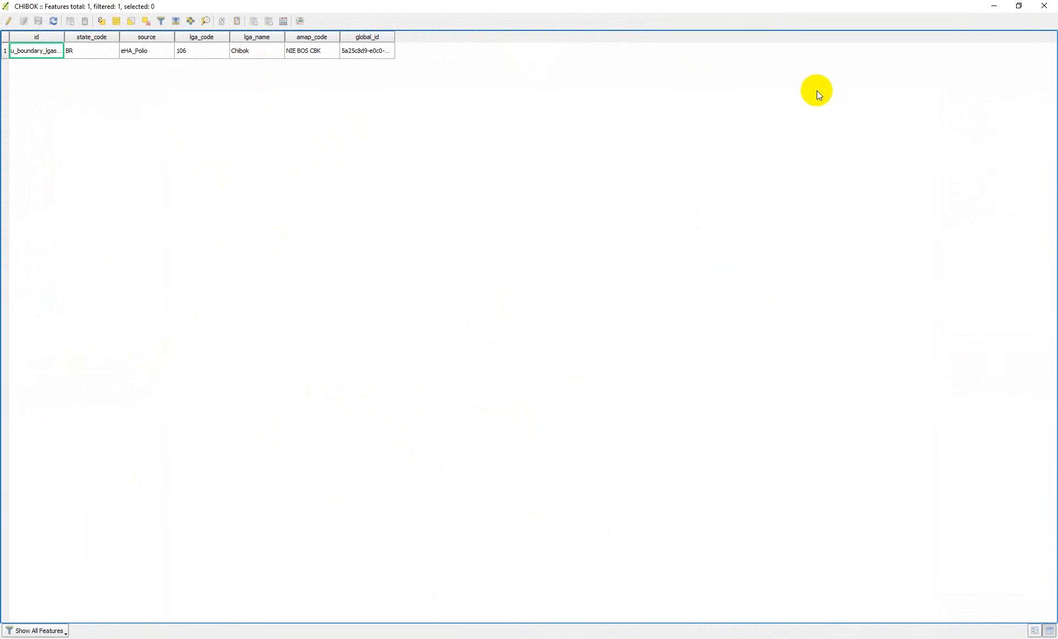
left_click(1043, 5)
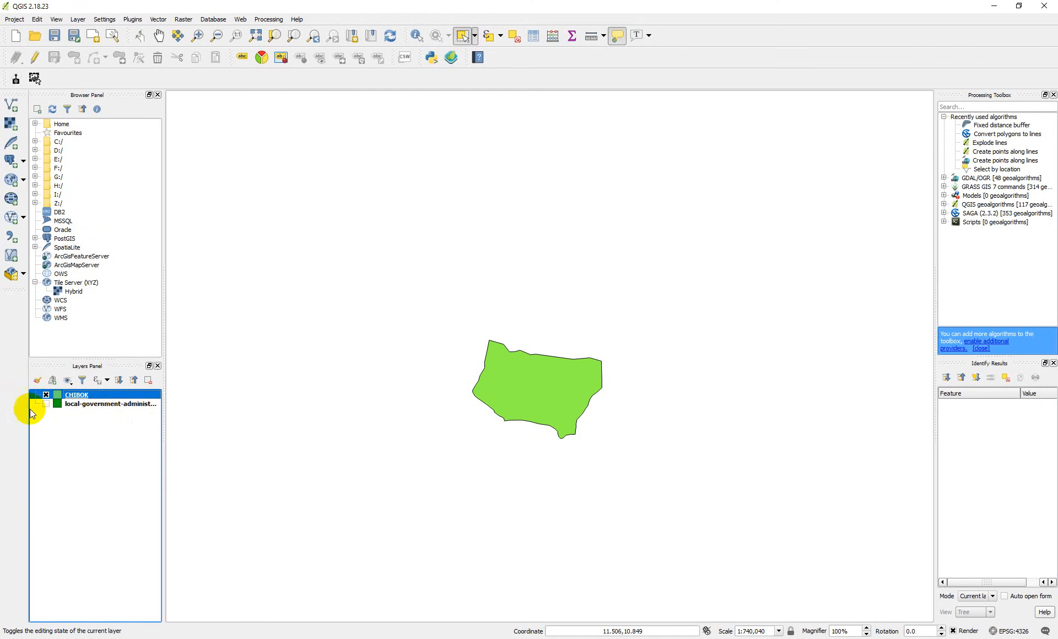
left_click(46, 404)
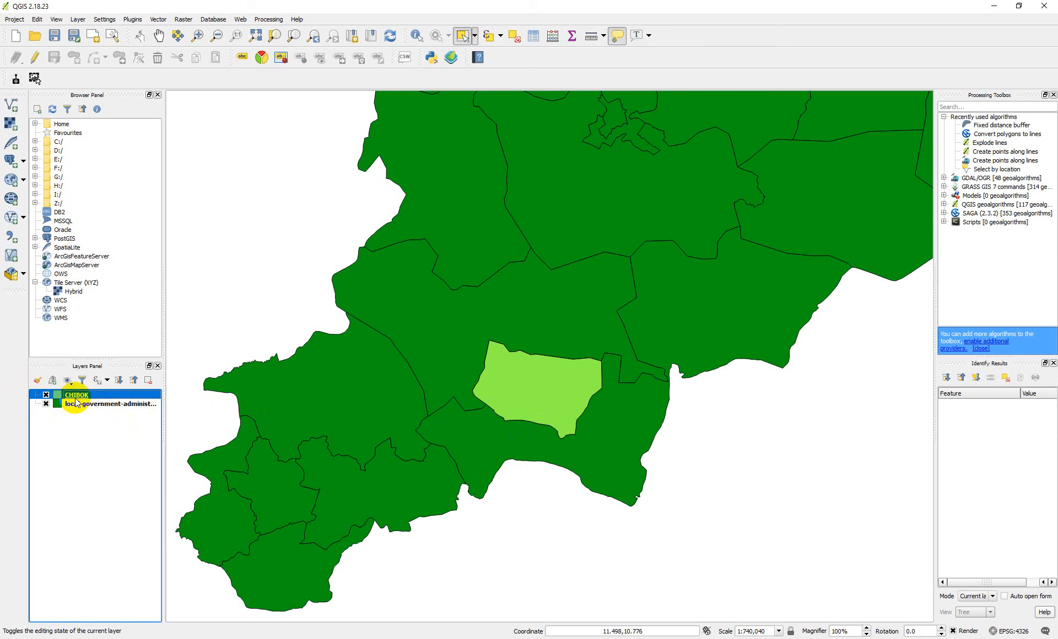
- Change the CHIBOK layer's simple fill color to blue and apply the style
left_click(405, 320)
double_click(440, 255)
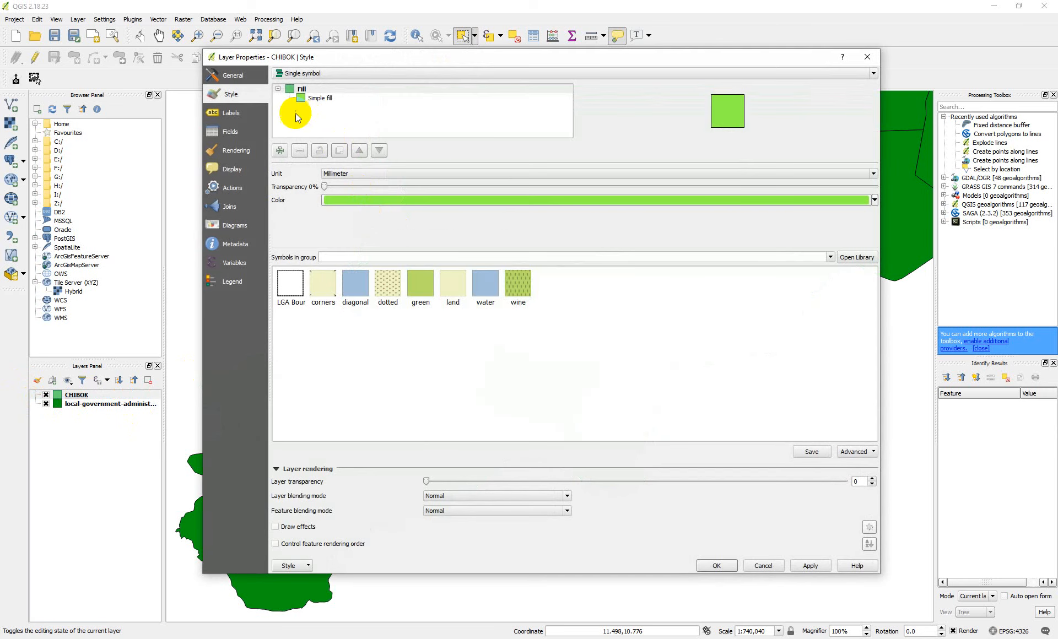
left_click(324, 98)
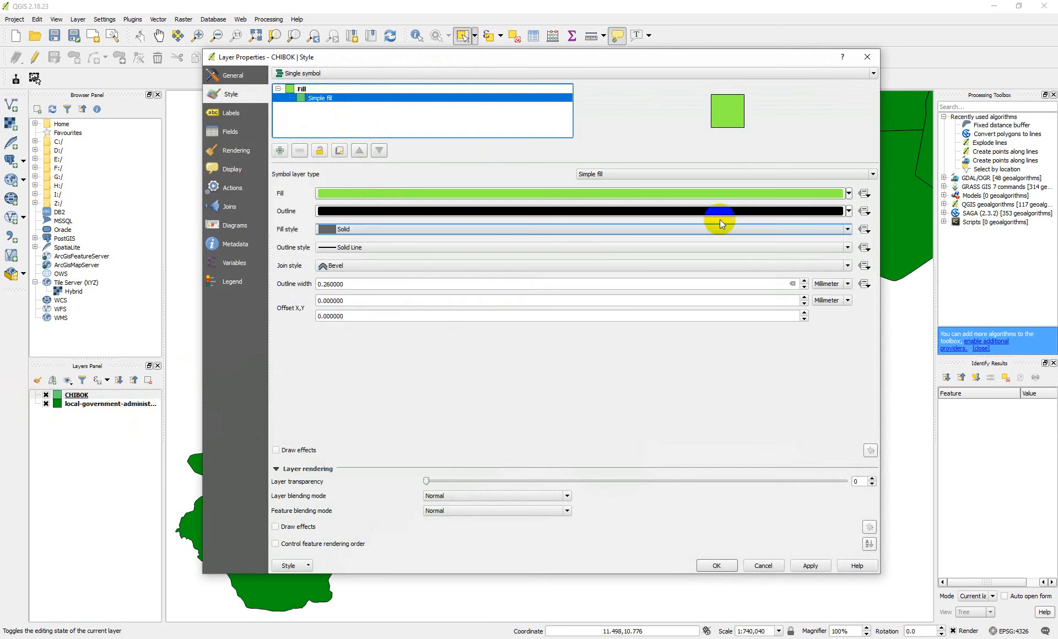
left_click(850, 194)
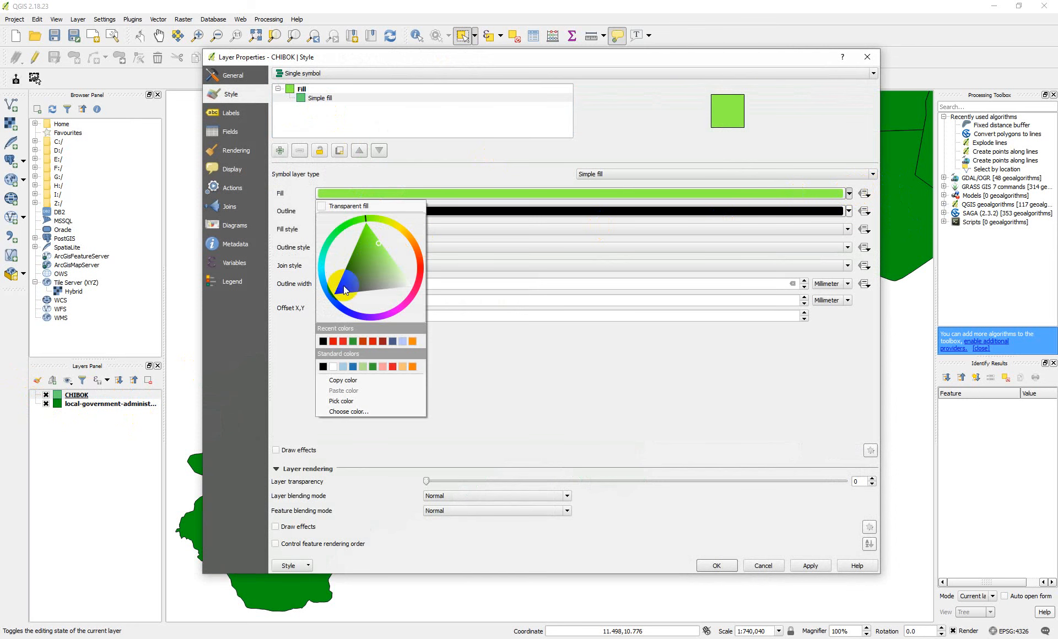
left_click(351, 318)
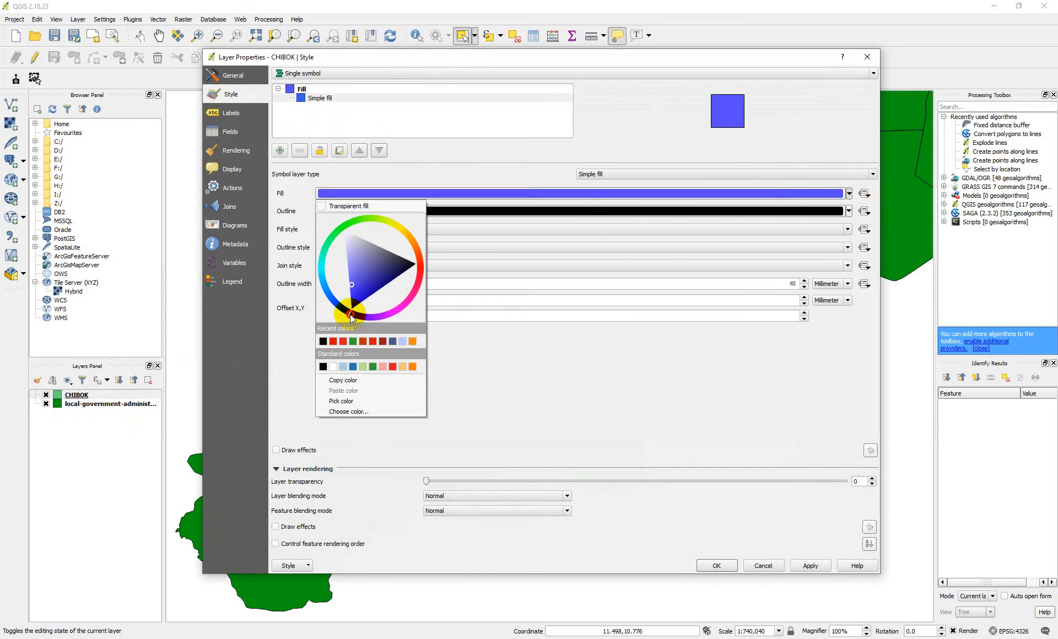
left_click(354, 298)
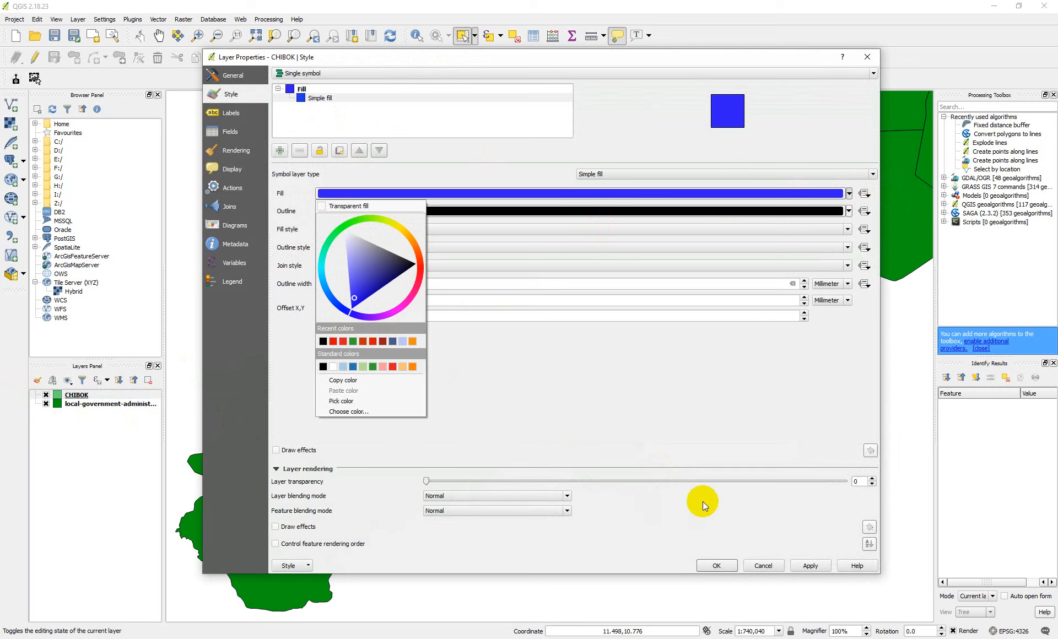
left_click(715, 562)
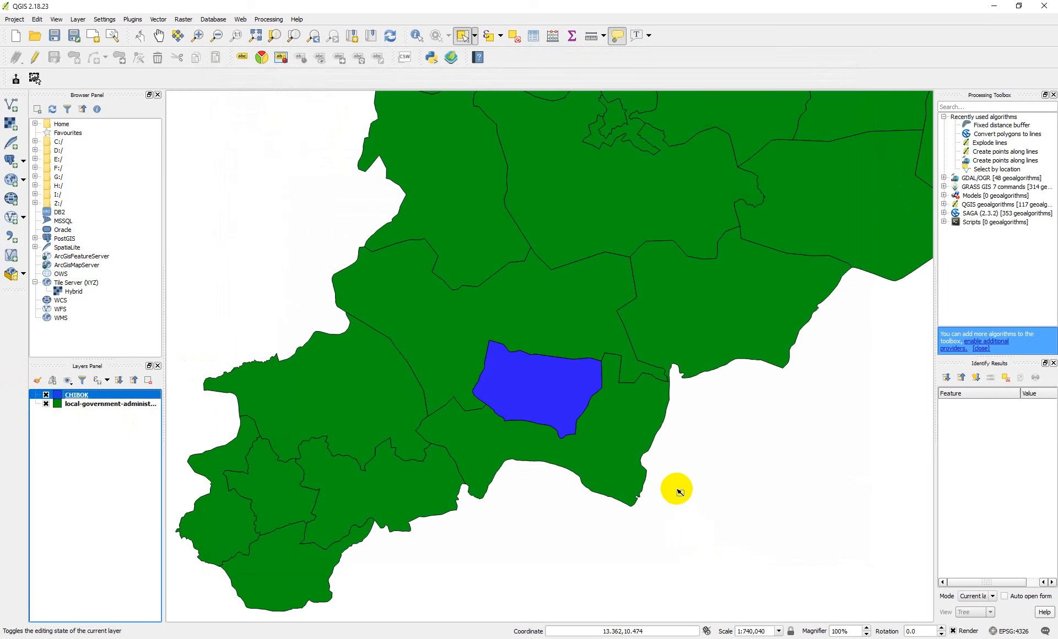